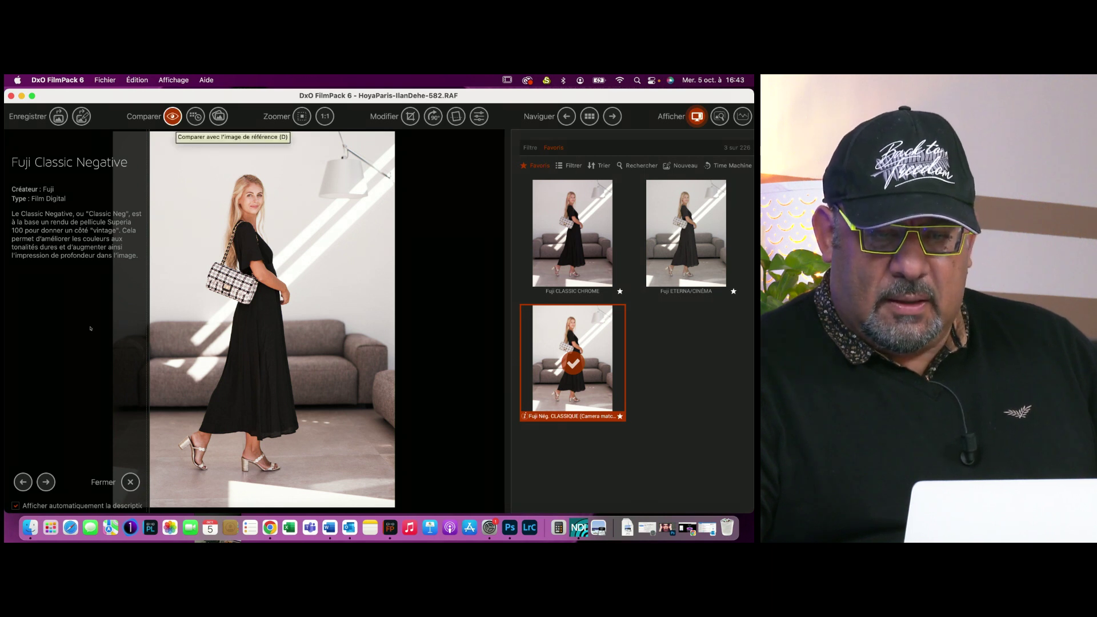
# Compare the Fuji Classic Negative rendering of the photo with the reference image, switching repeatedly between the two.
pyautogui.press('d')
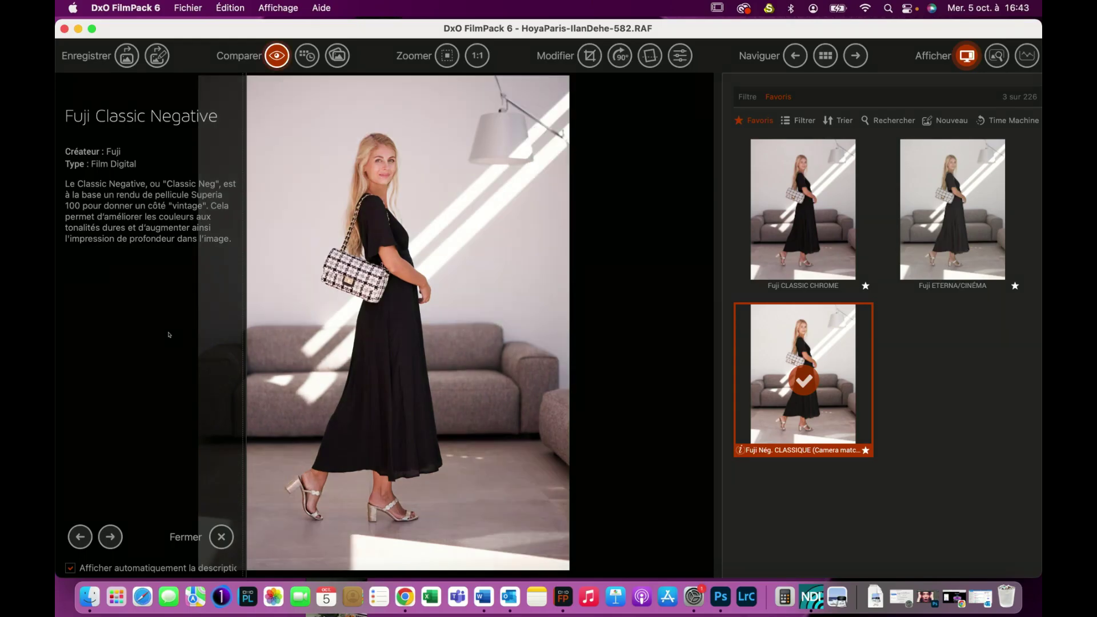
pyautogui.press('d')
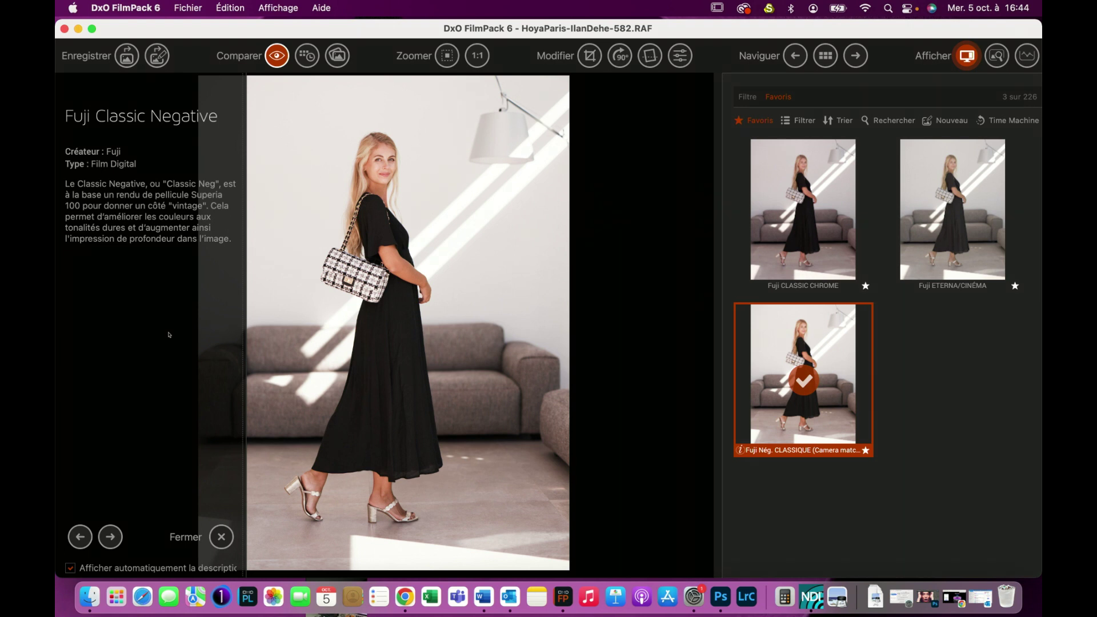
pyautogui.press('d')
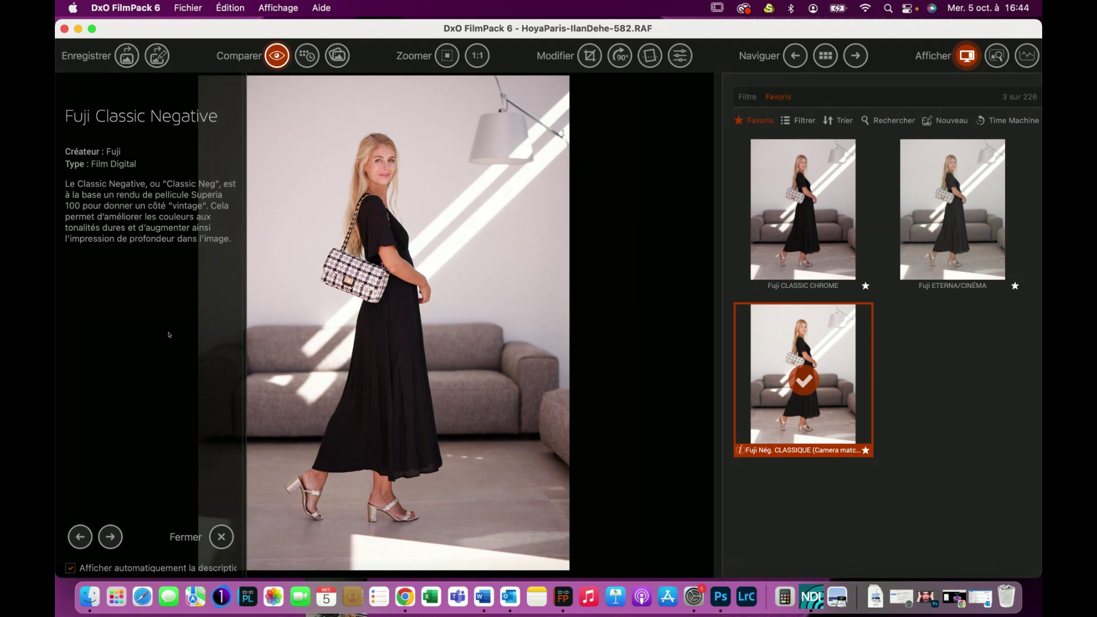
pyautogui.press('d')
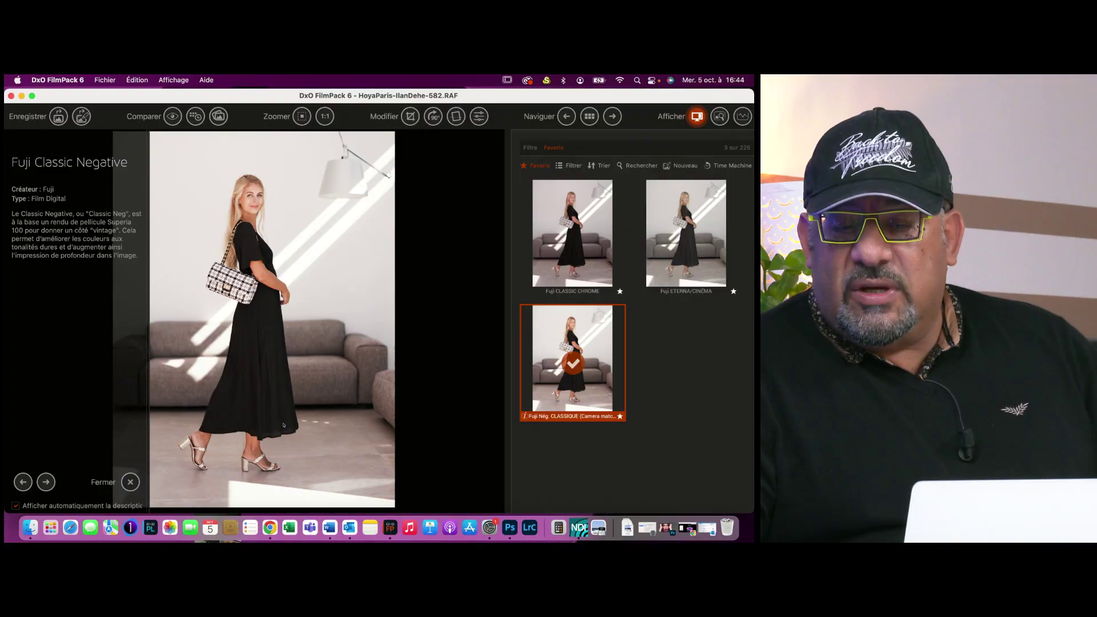
# Show all renderings instead of only the favourites, and preview 1860 - Bonfils II and 1860 - Bonfils III on the photo.
pyautogui.press('Up')
pyautogui.press('Escape')
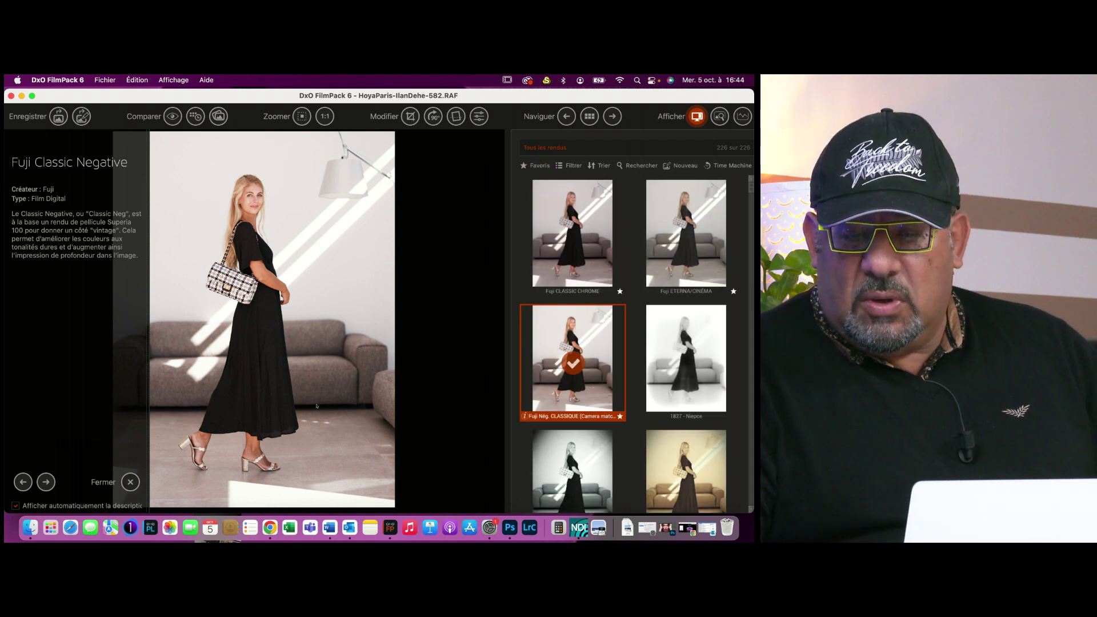
pyautogui.press('Down')
pyautogui.press('Down')
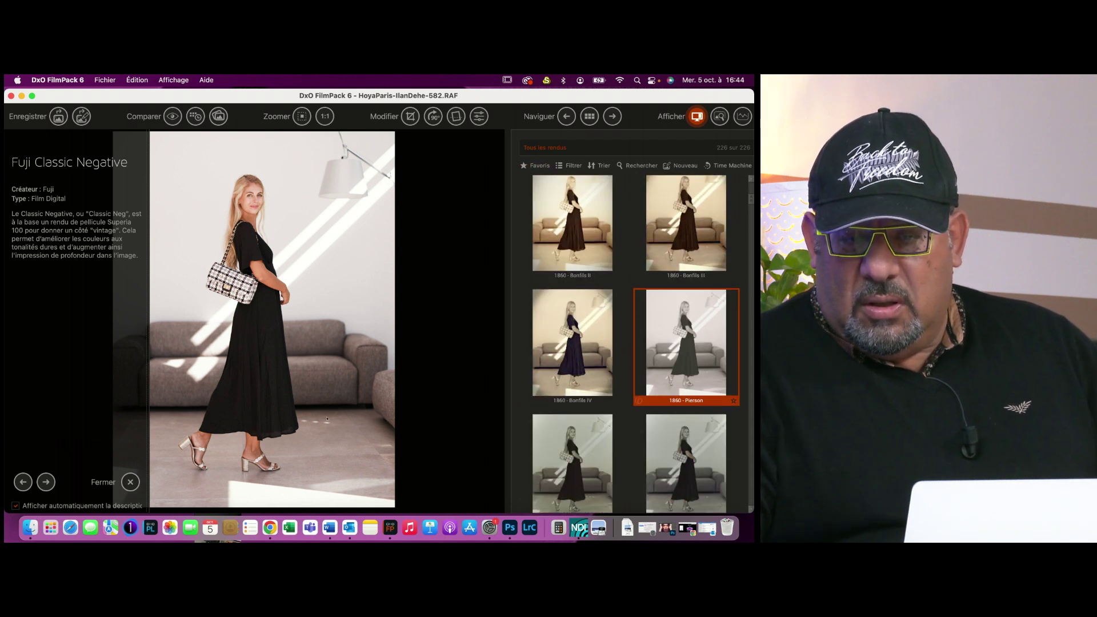
pyautogui.press('Down')
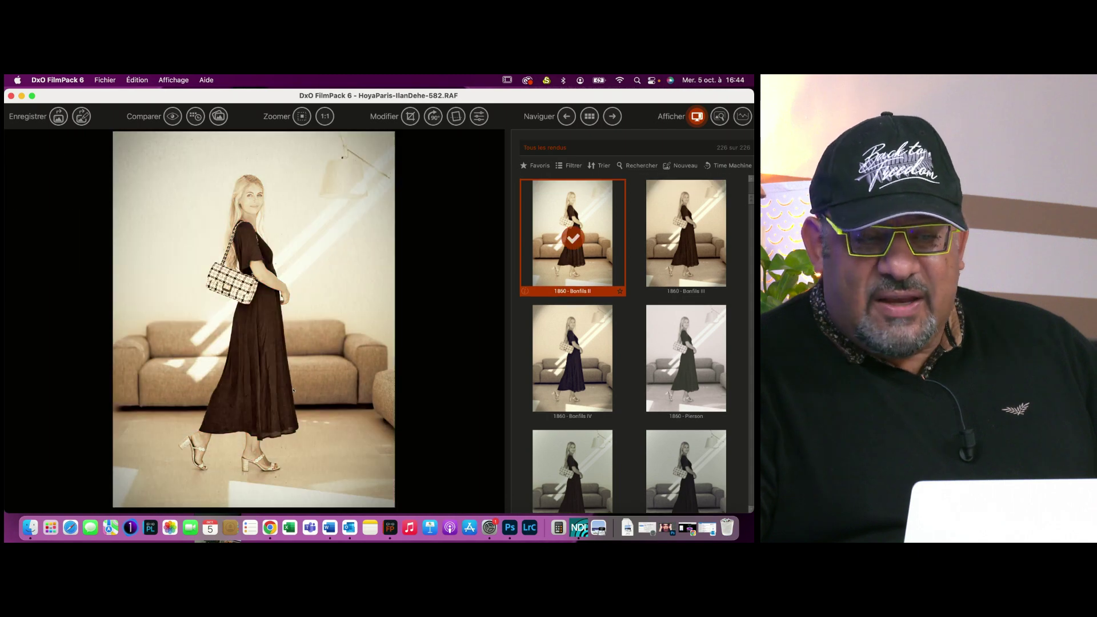
pyautogui.press('Right')
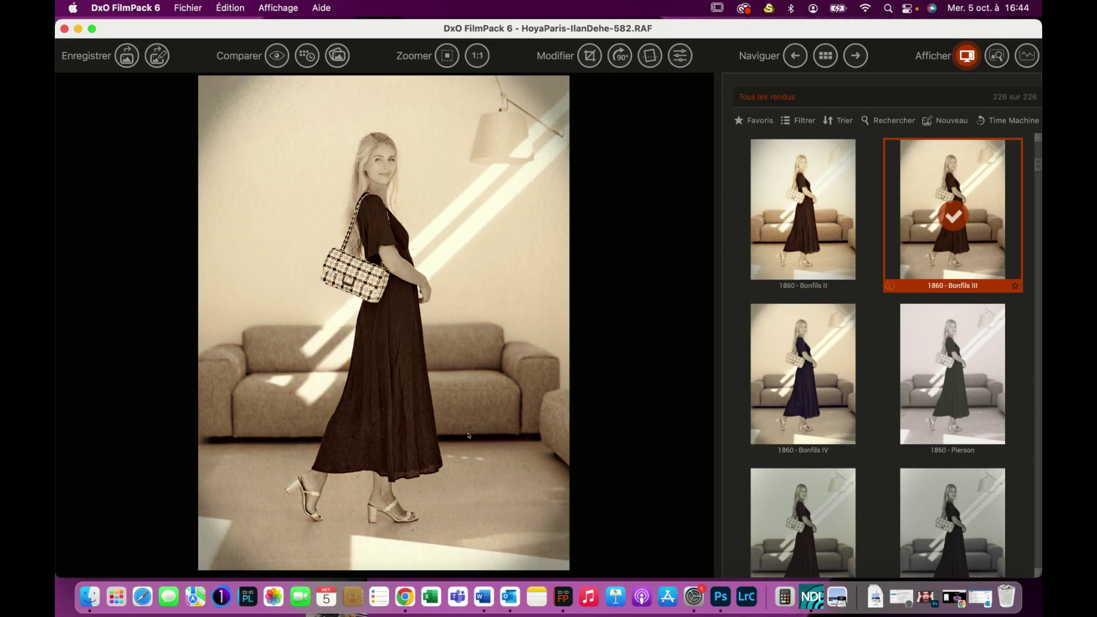
# Return to the Fuji CLASSIC CHROME rendering and search the rendering library for "kodak".
pyautogui.press('Home')
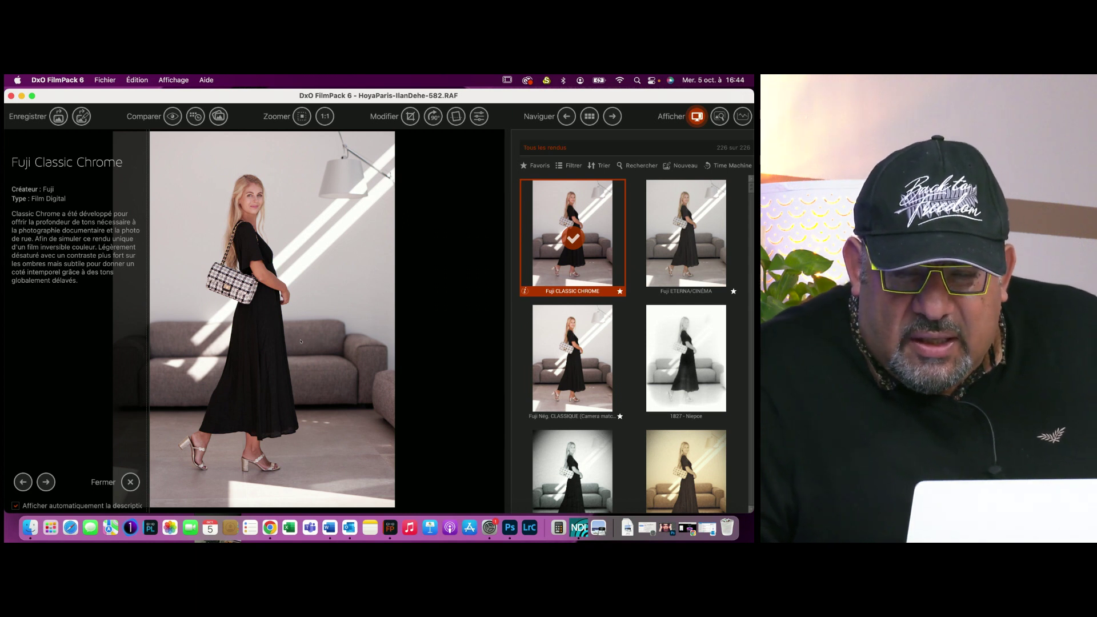
pyautogui.press('super+f')
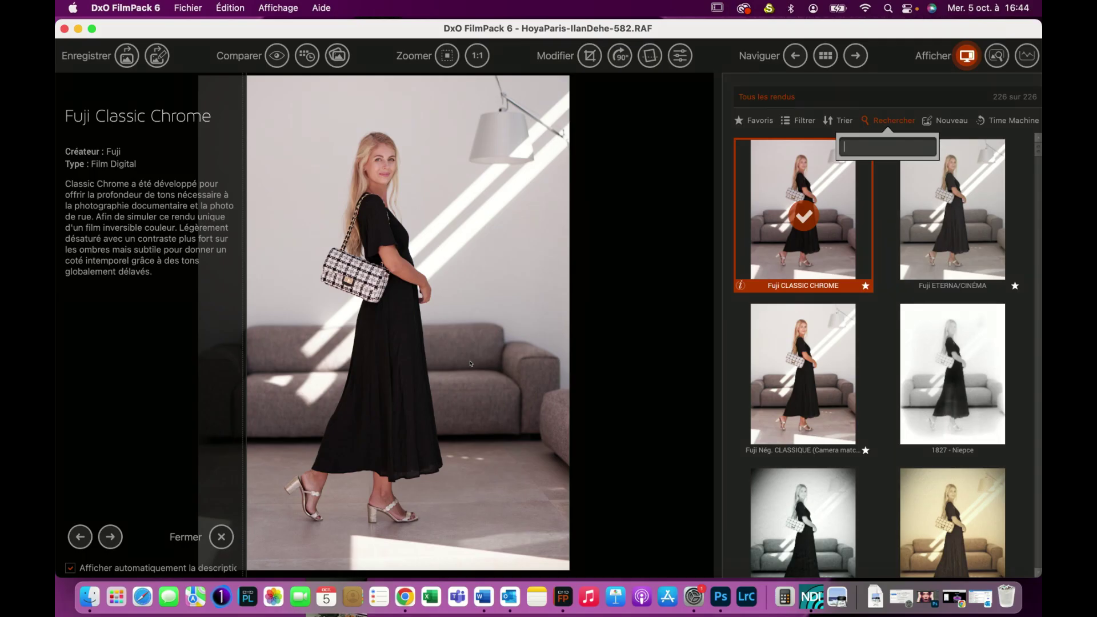
pyautogui.write('kodak')
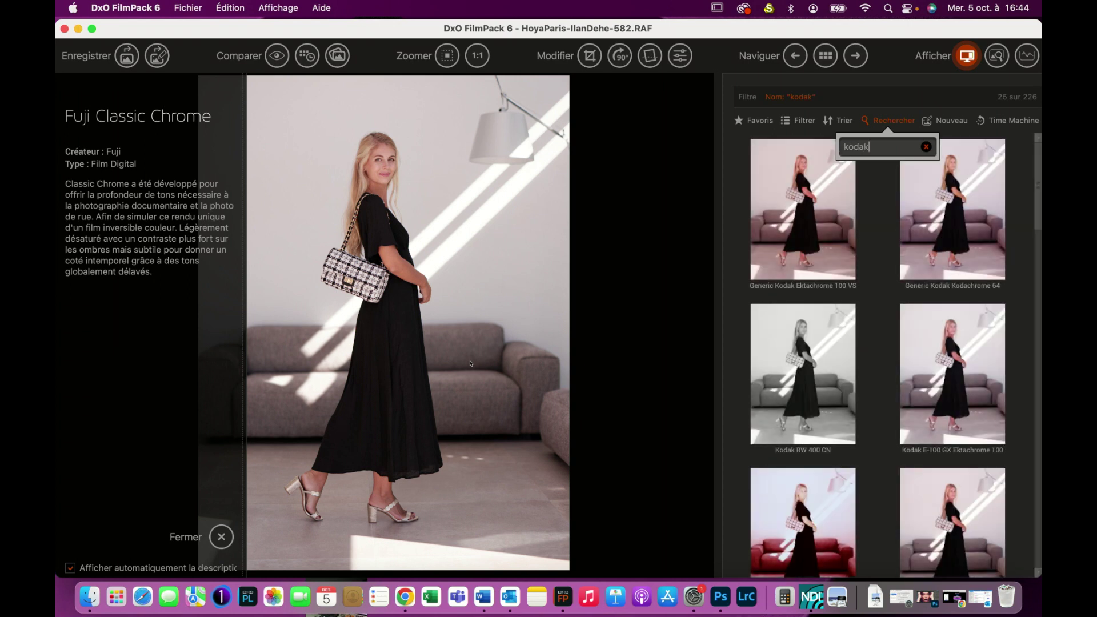
pyautogui.press('Return')
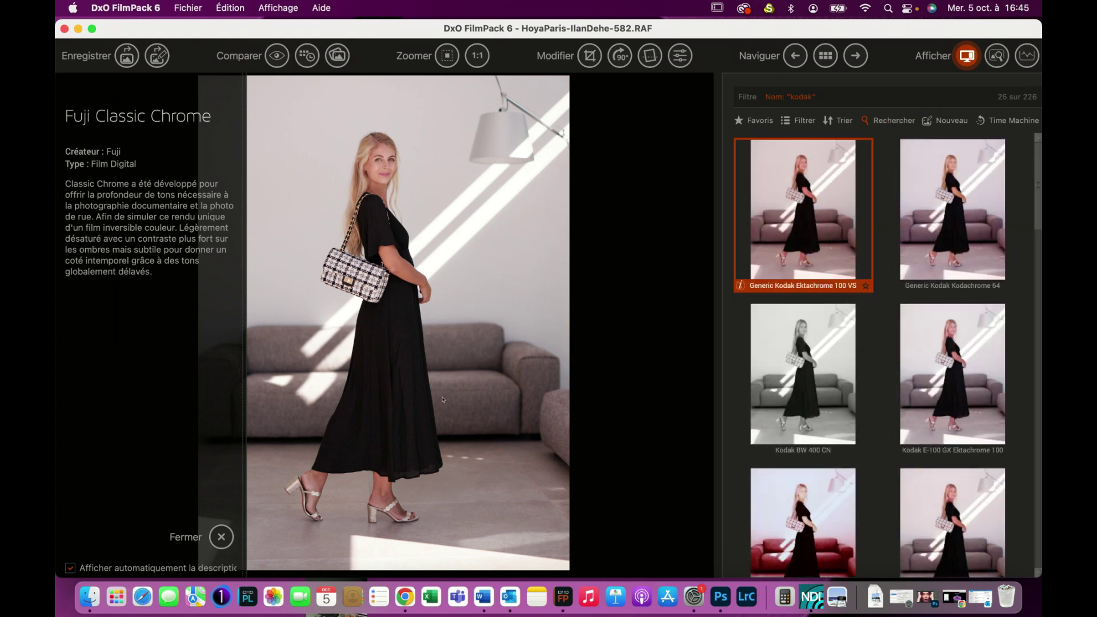
# Preview the Kodak BW 400 CN, Kodak Ektar 100 and Kodak Elite Chrome 200 renderings on the photo.
pyautogui.press('Right')
pyautogui.press('Down')
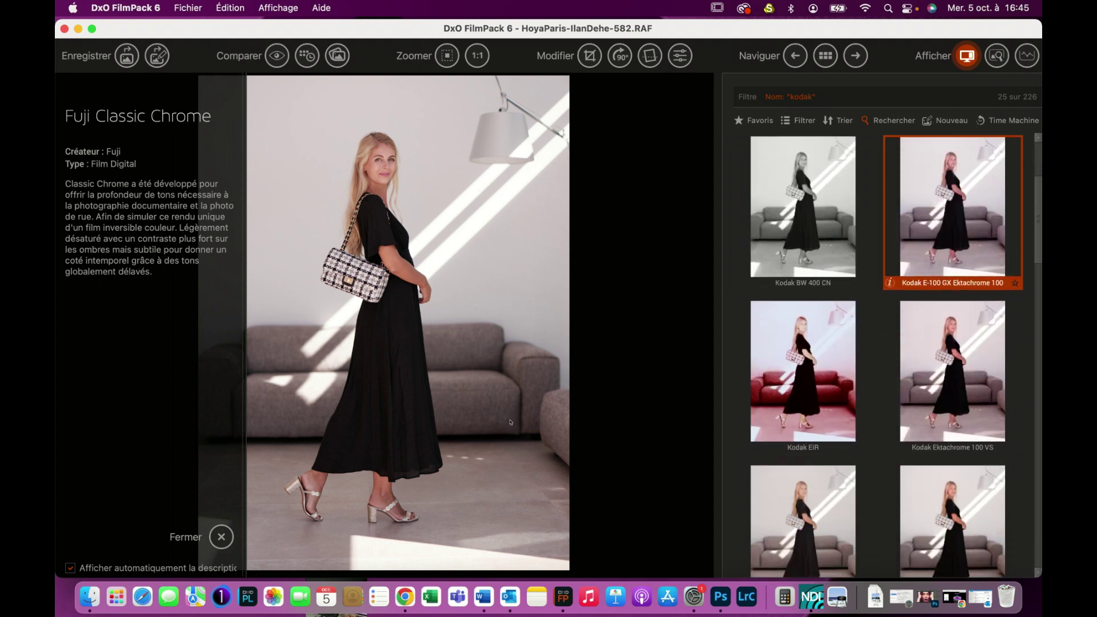
pyautogui.press('Left')
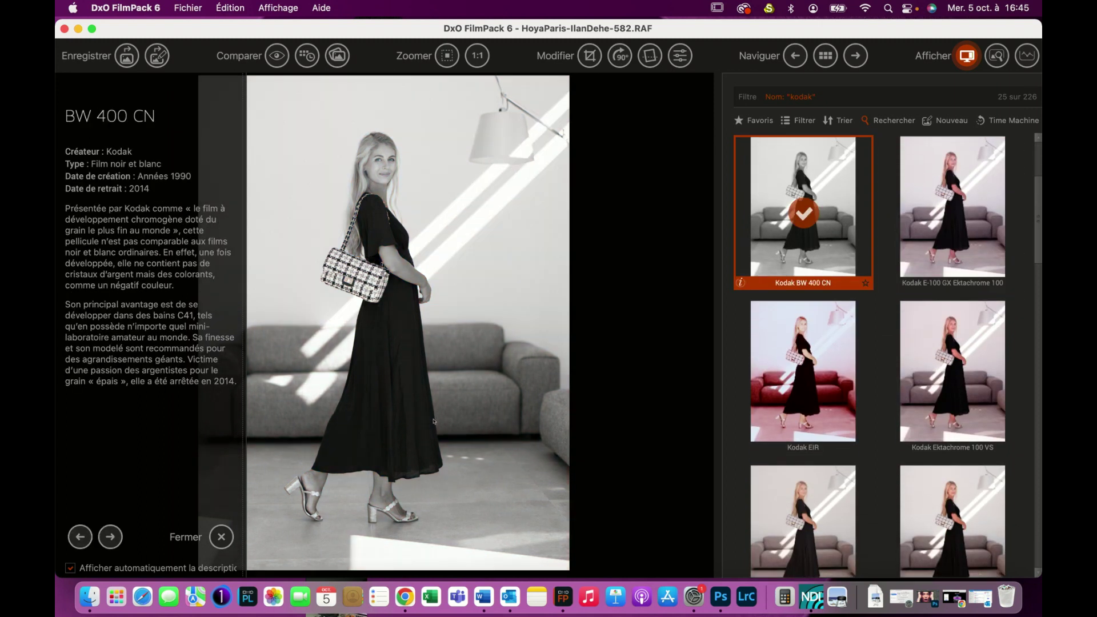
pyautogui.press('Right')
pyautogui.press('Down')
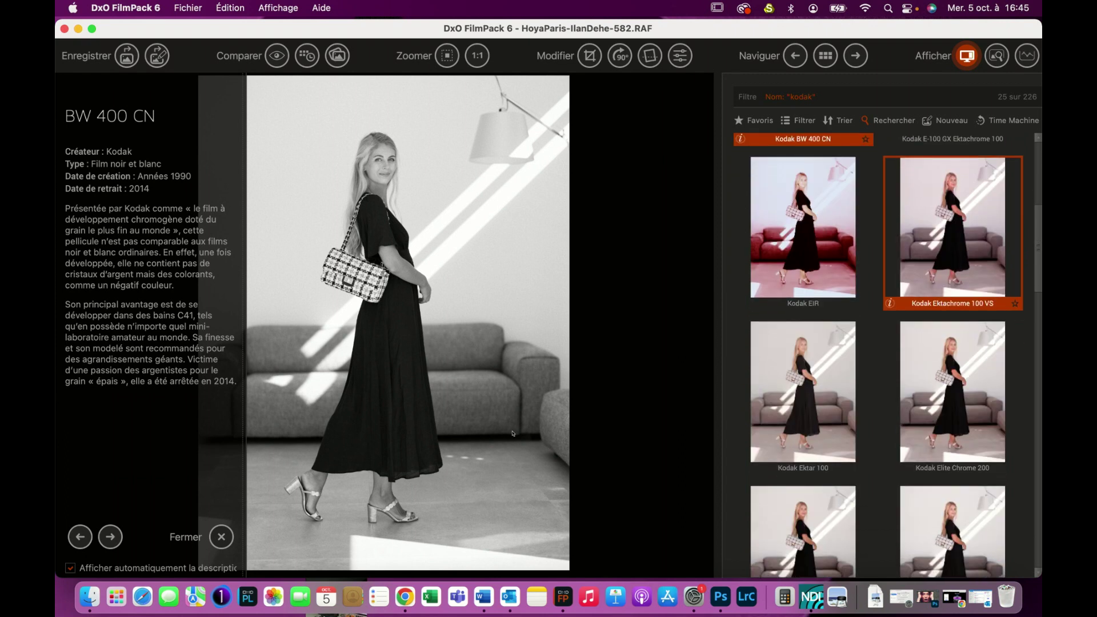
pyautogui.press('Right')
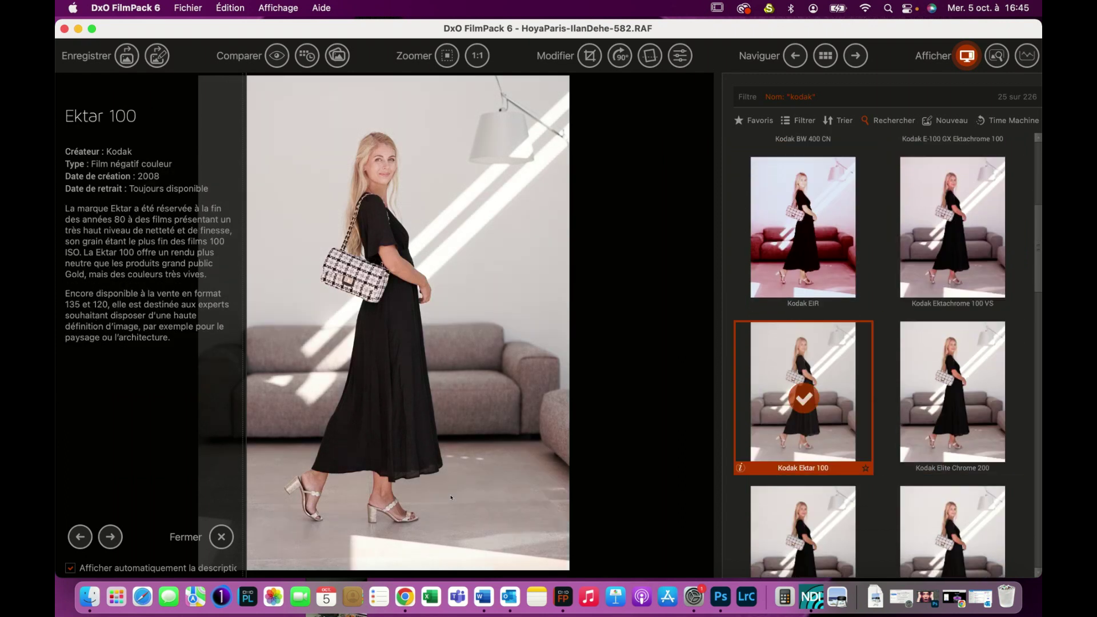
pyautogui.press('Right')
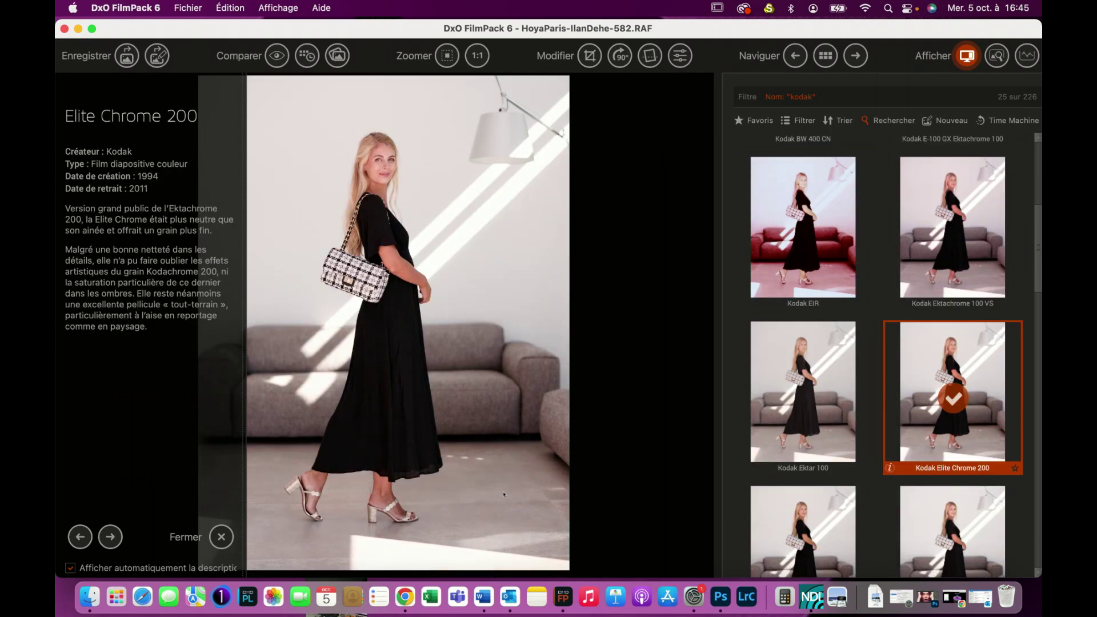
# Go further down the Kodak renderings, past the HIE infrared films, and preview Kodak Kodachrome 25 on the photo.
pyautogui.press('Down')
pyautogui.press('Down')
pyautogui.press('Right')
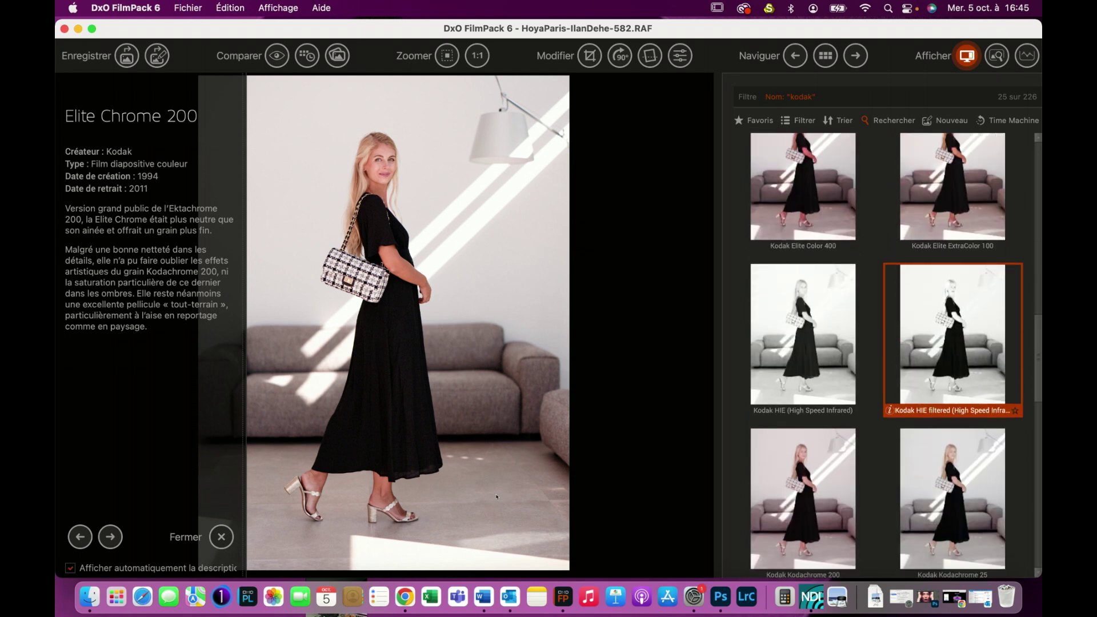
pyautogui.press('Right')
pyautogui.press('Down')
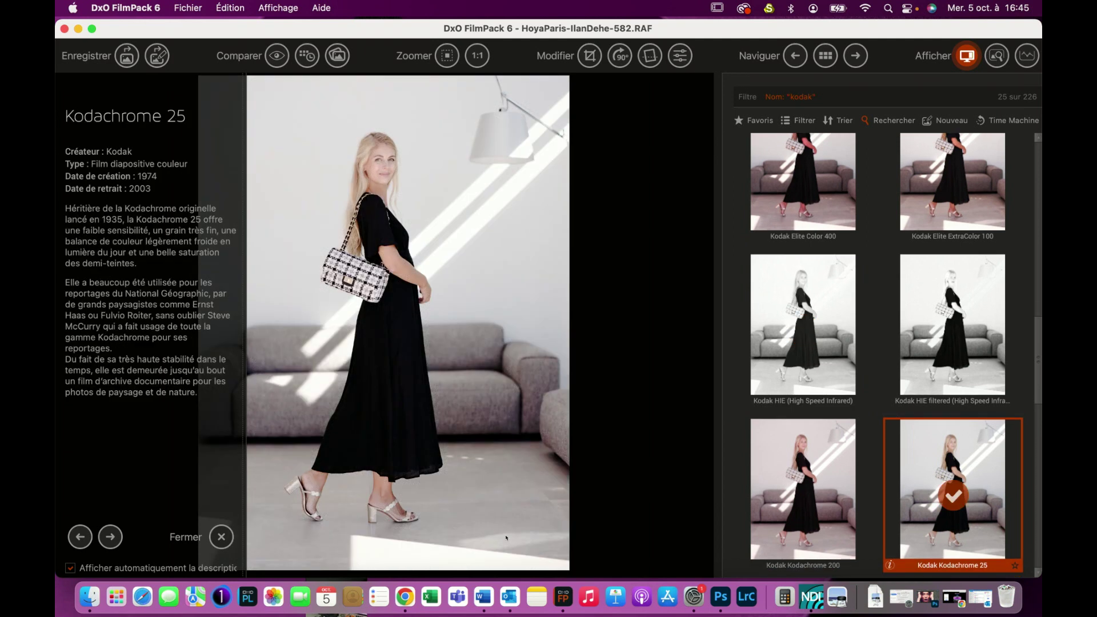
# Preview Kodak Portra 160 VC, Portra 400 and T-Max 100, followed by the rendering after Kodak Tri-X 400.
pyautogui.press('Down')
pyautogui.press('Right')
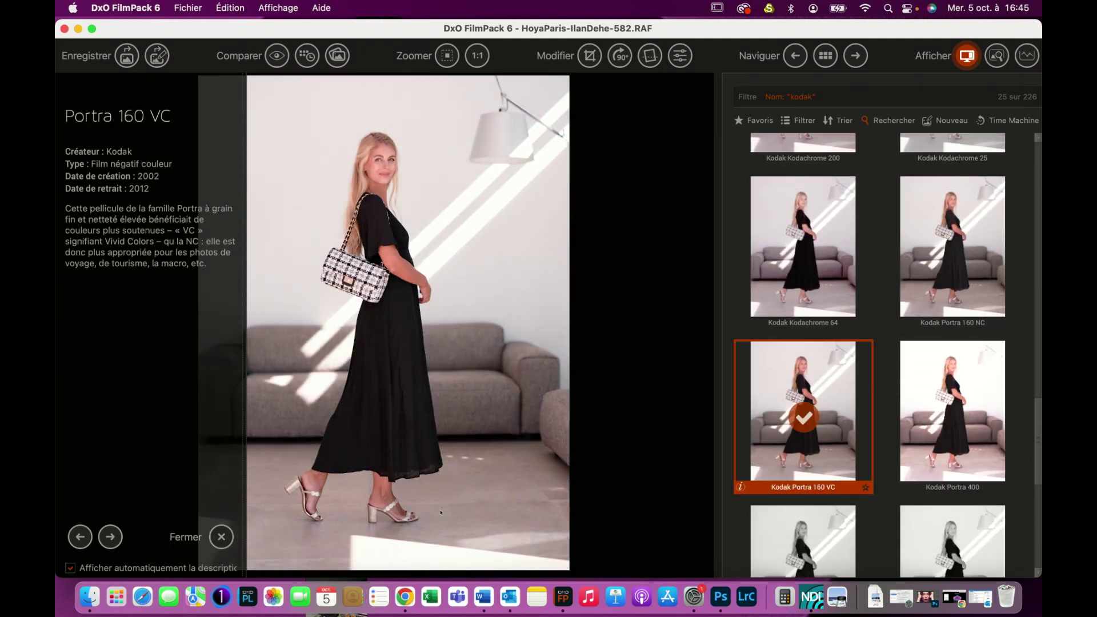
pyautogui.press('Right')
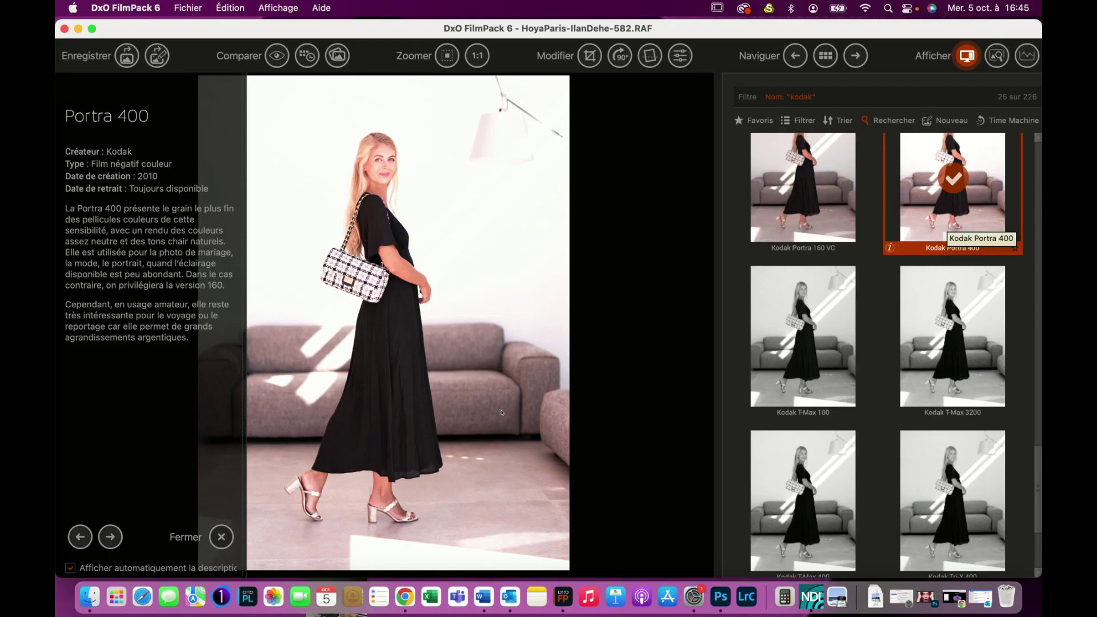
pyautogui.press('Right')
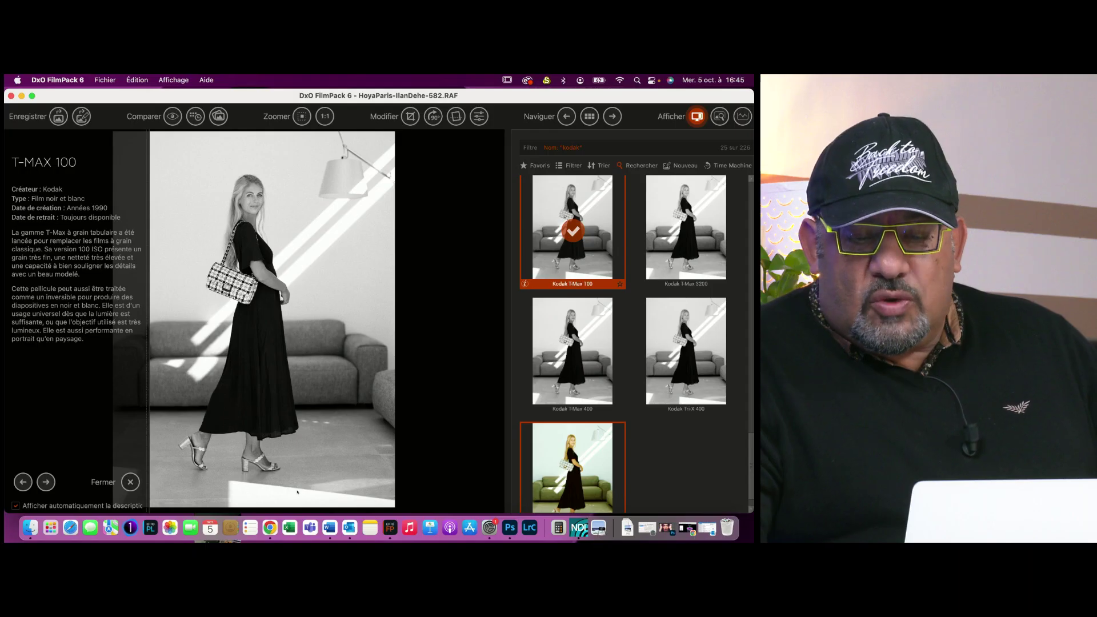
pyautogui.click(588, 451)
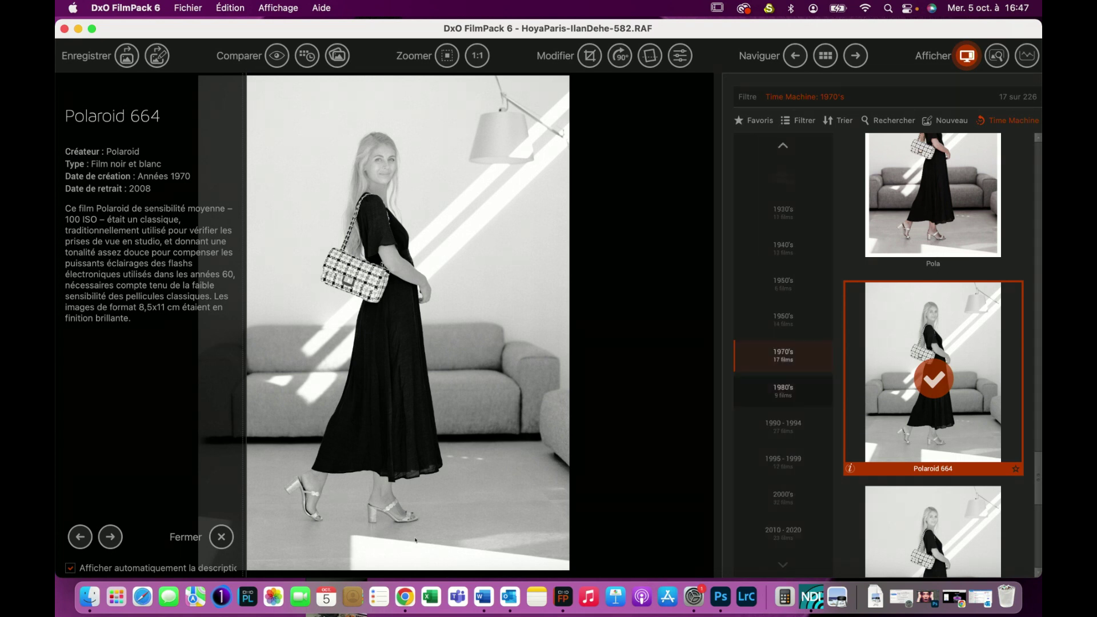
# Browse the 1980's and 2000's films in the Time Machine and preview Kodak Ektar 100 on the photo.
pyautogui.press('Down')
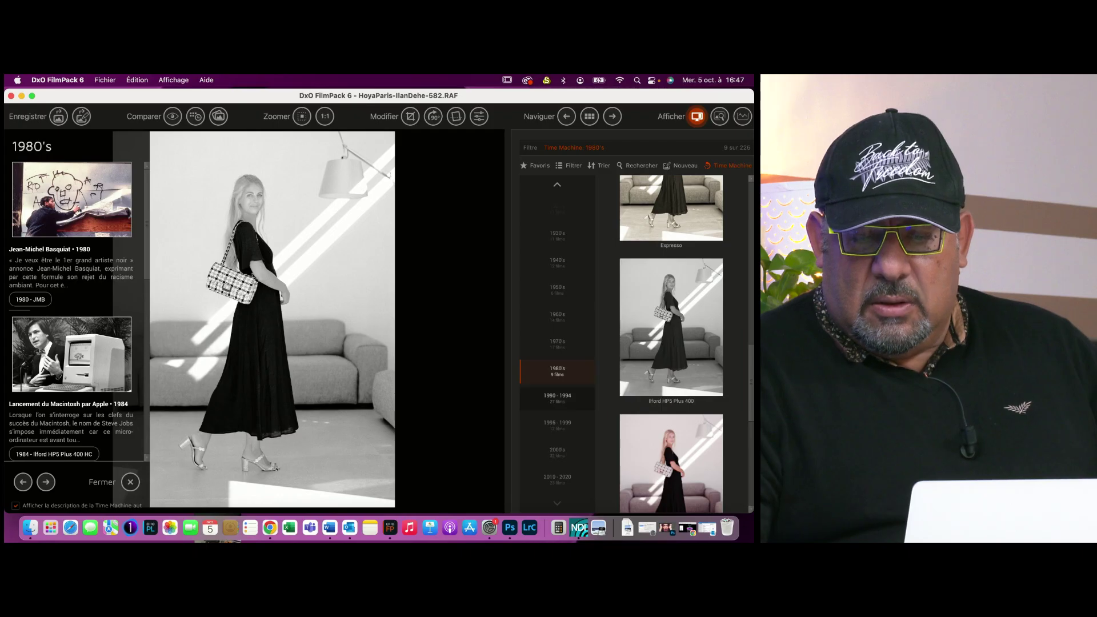
pyautogui.press('Down')
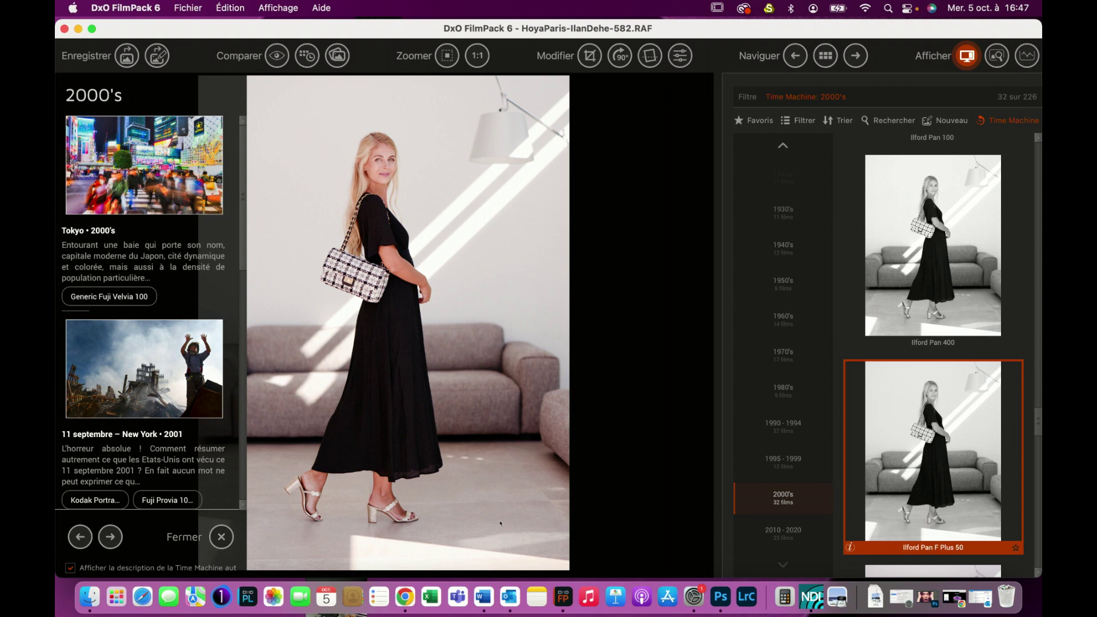
pyautogui.press('Down')
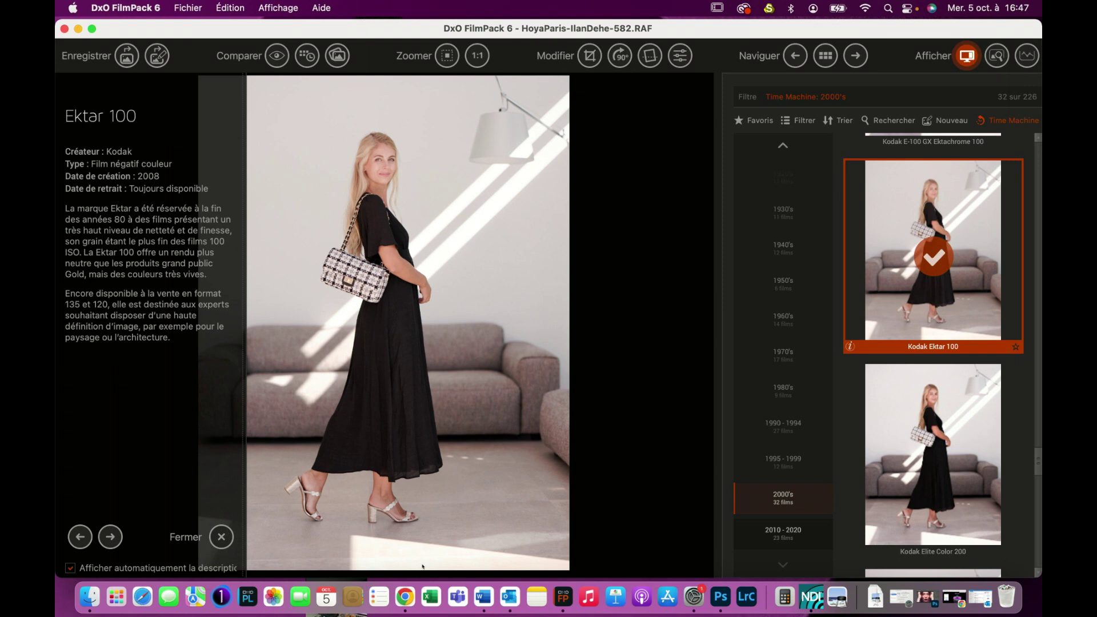
# Show the Time Machine films of 2010 - 2020 and try the Sarcelle et Orange and Note bleue renderings on the photo.
pyautogui.press('Right')
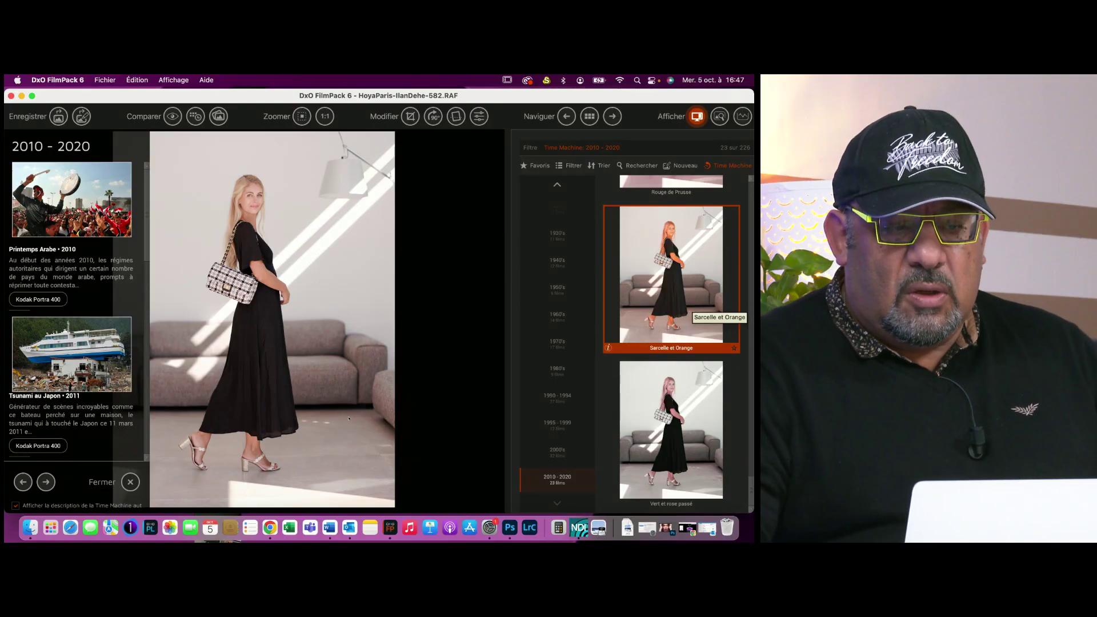
pyautogui.click(688, 304)
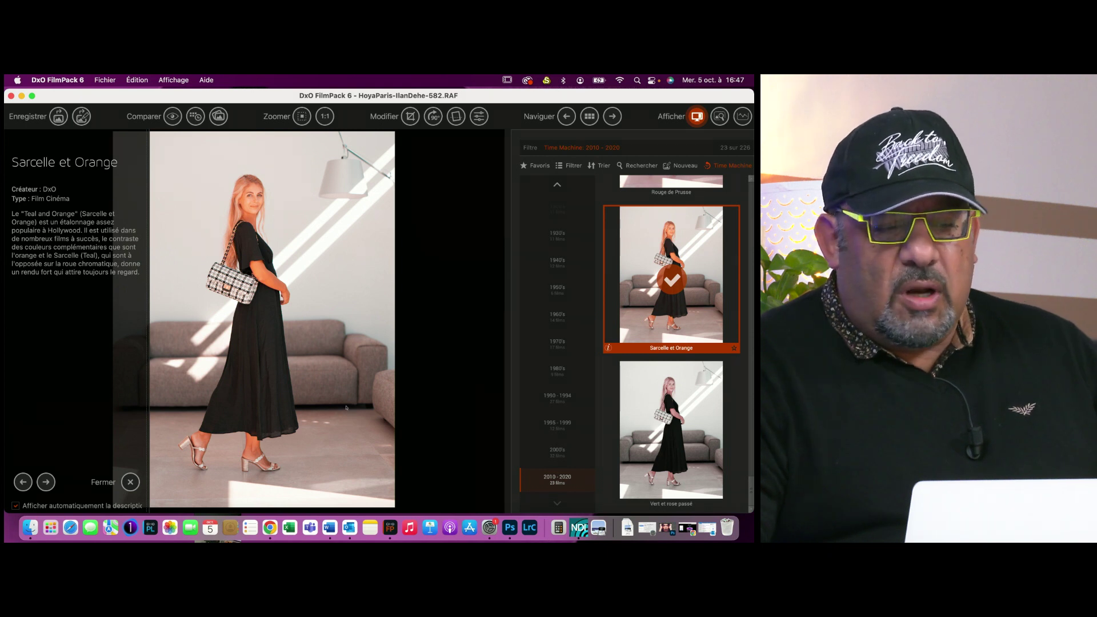
pyautogui.press('Down')
pyautogui.press('Up')
pyautogui.press('Return')
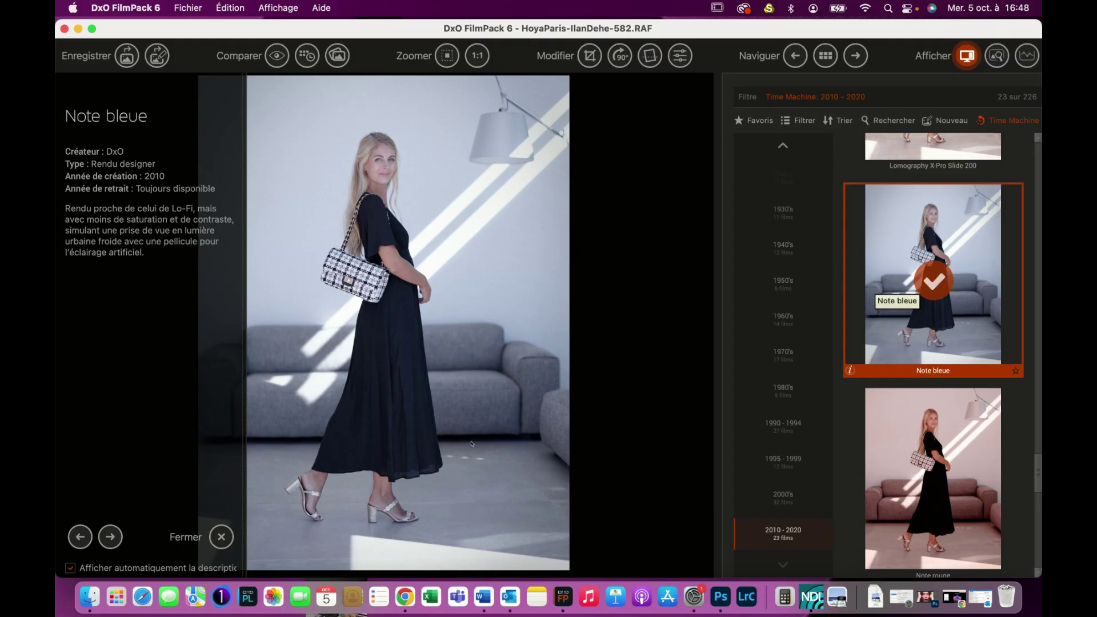
# Apply the Kodak Portra 400 rendering from the 2010 - 2020 films to the photo.
pyautogui.press('Up')
pyautogui.press('Up')
pyautogui.press('Up')
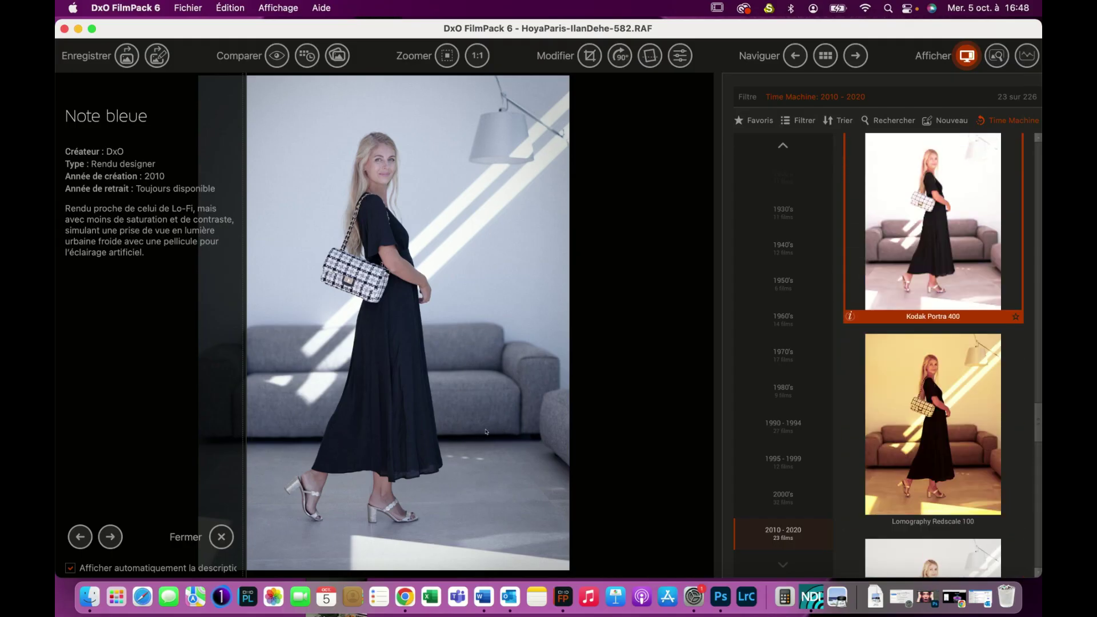
pyautogui.press('Return')
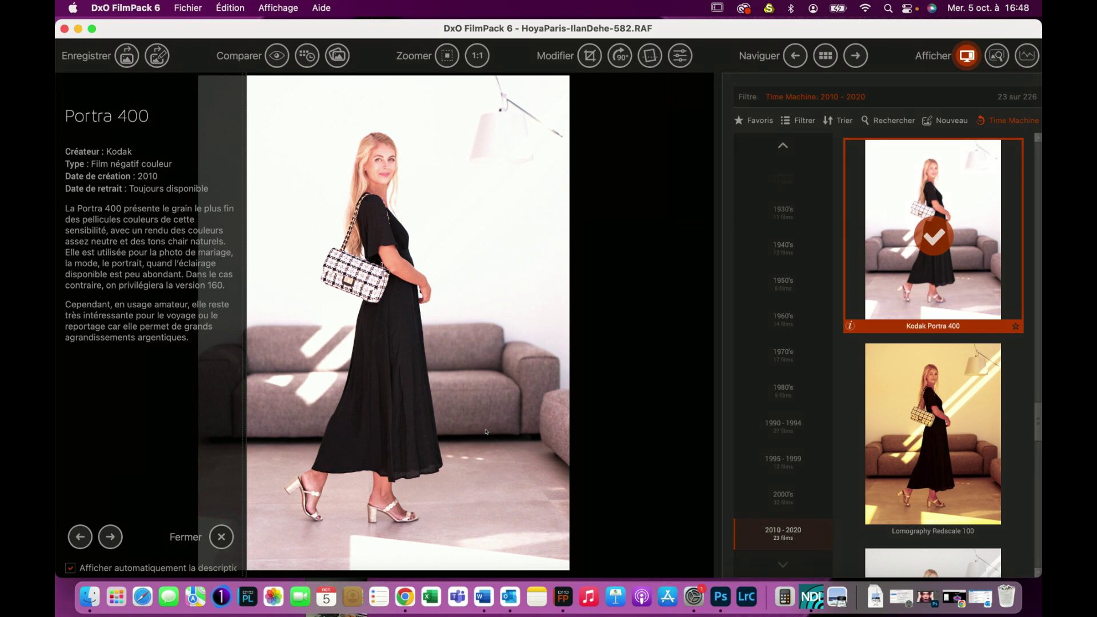